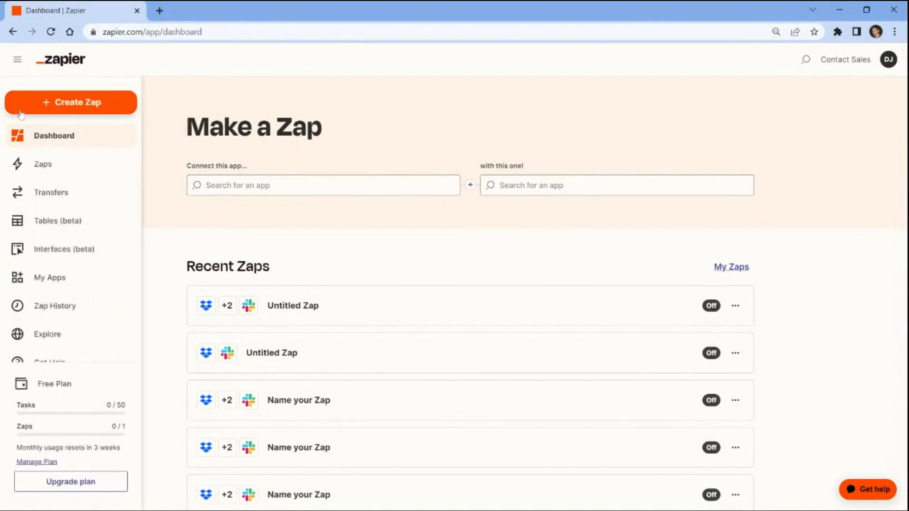
Create a new Zap and set its action step to ChatGPT with the Conversation event
click(21, 113)
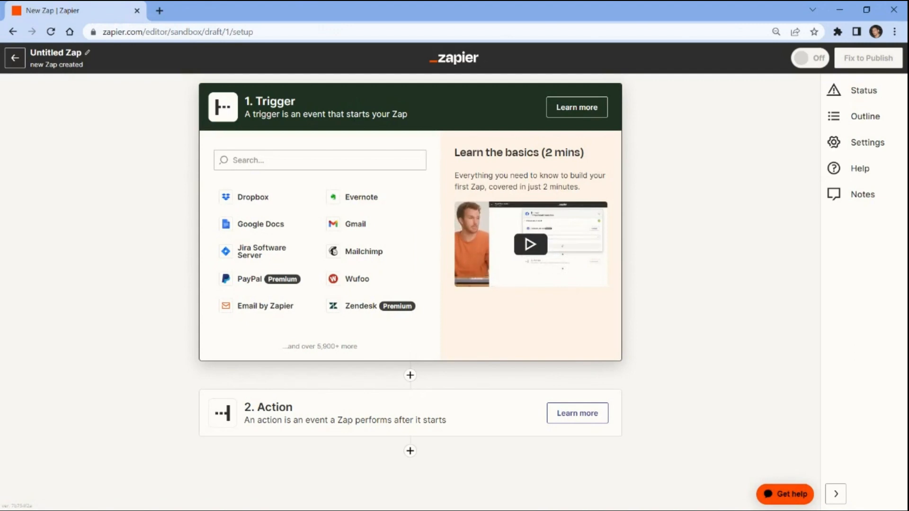
click(314, 412)
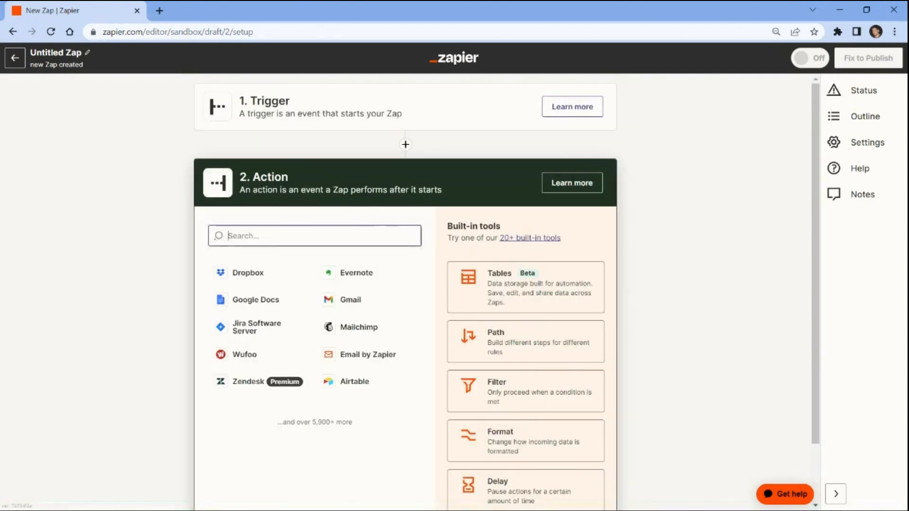
text(chatgpt)
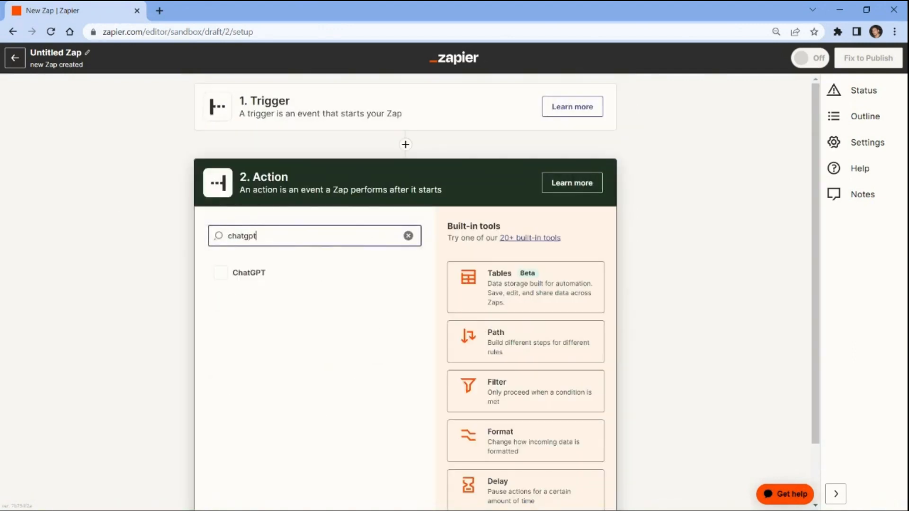
click(245, 273)
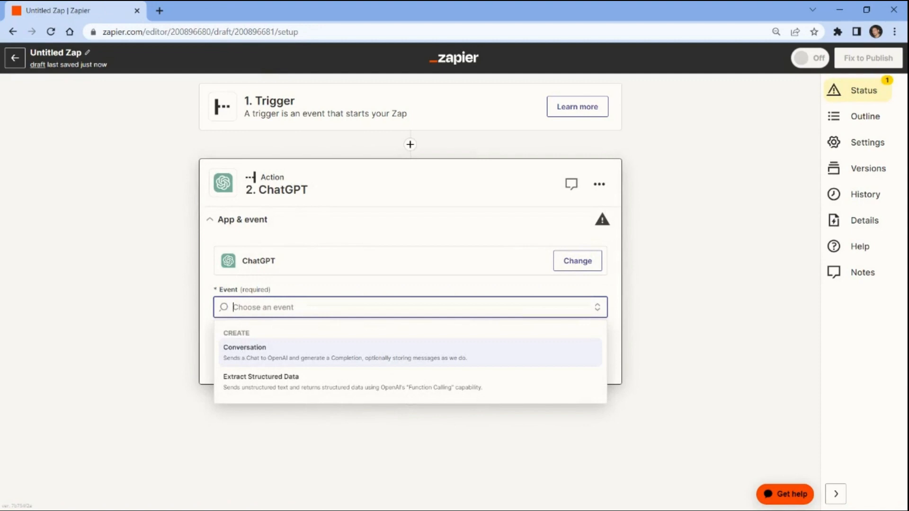
key(Return)
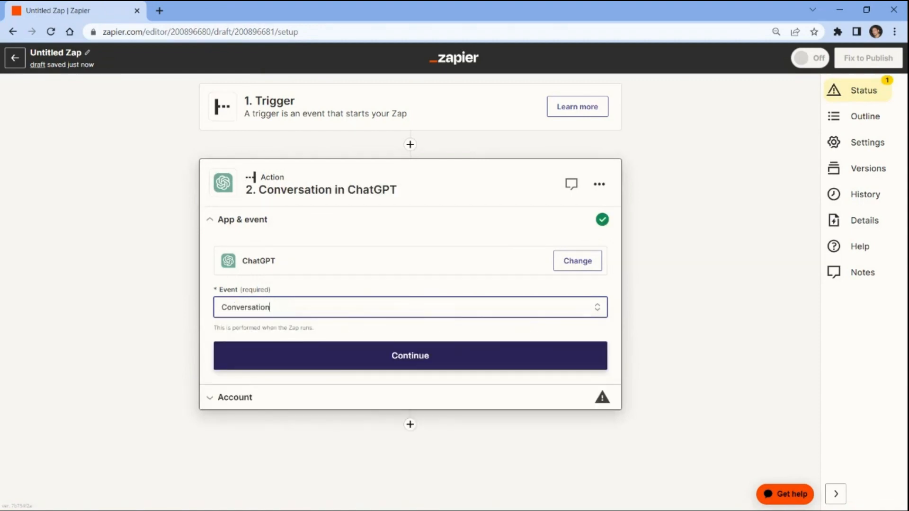
click(241, 355)
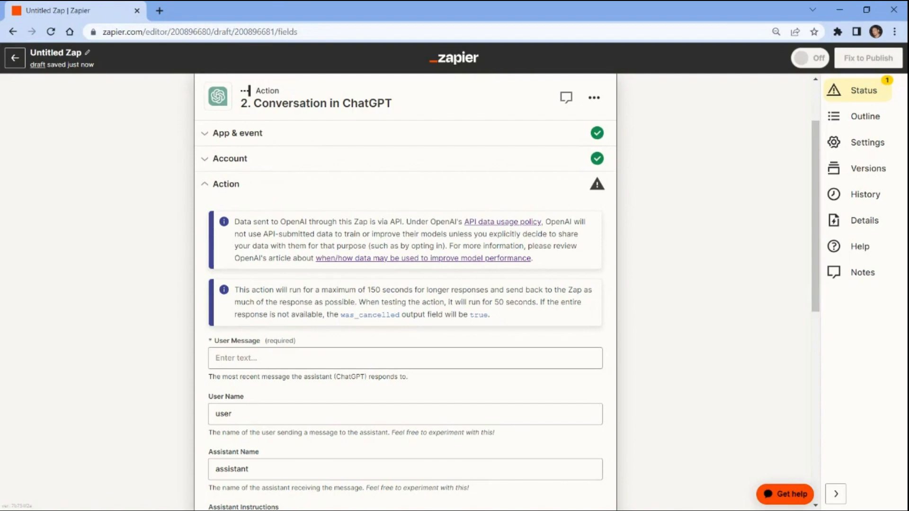
Fill the User Message with "Generate a resume in HTML code and highlights the following informations provided" plus the copied work-history details
click(226, 358)
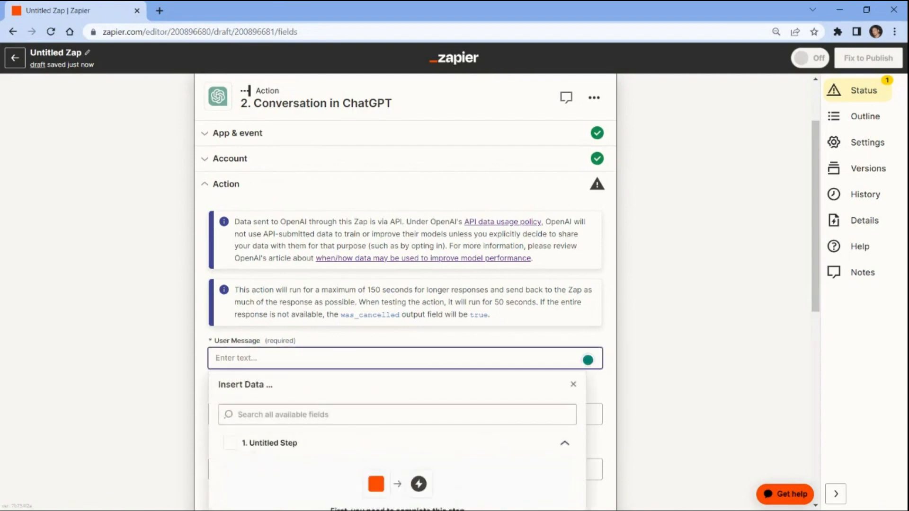
text(Generate a)
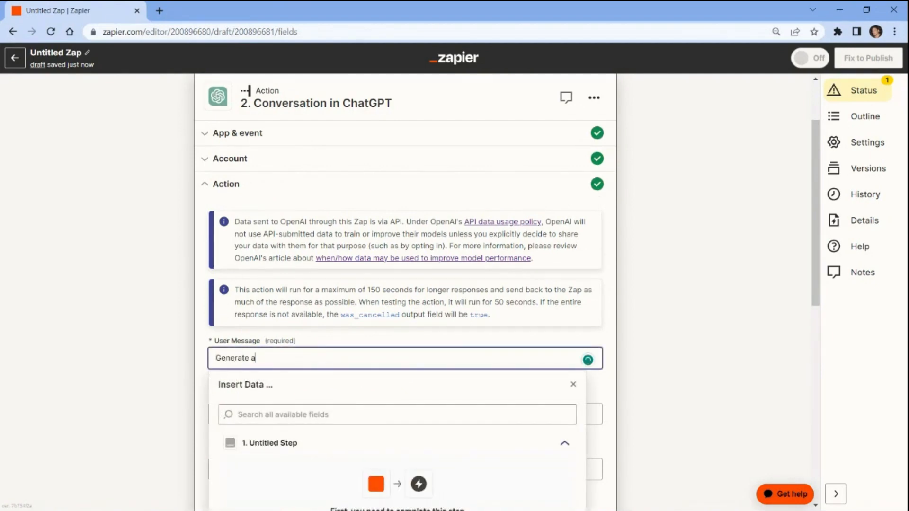
text( resume in HTML code and)
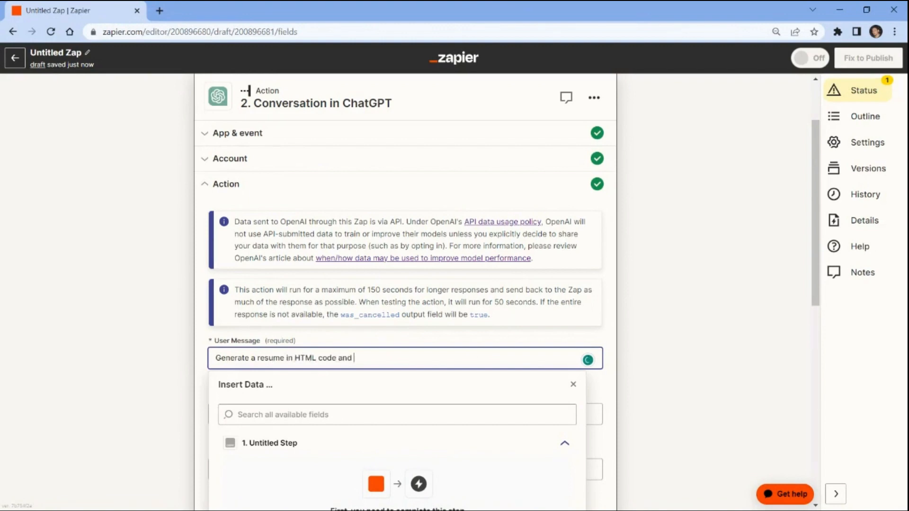
text( highlights the follow)
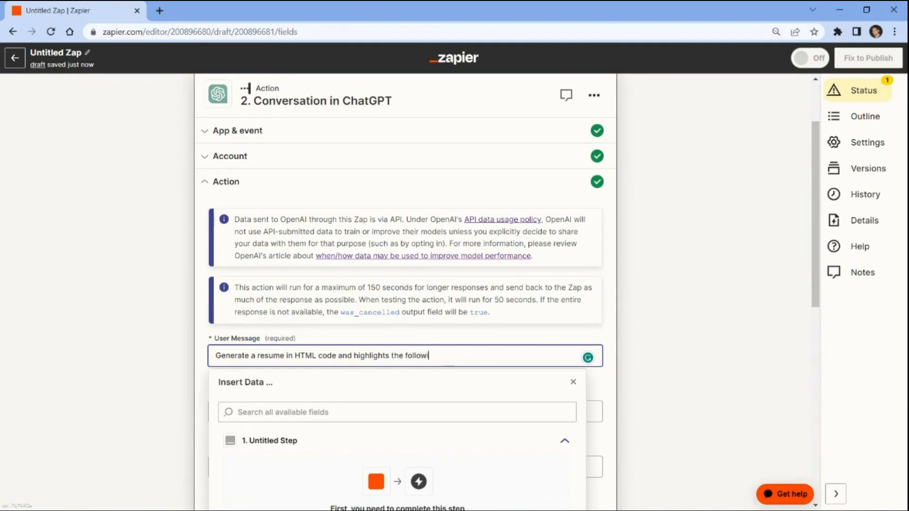
text(ing informations provided:)
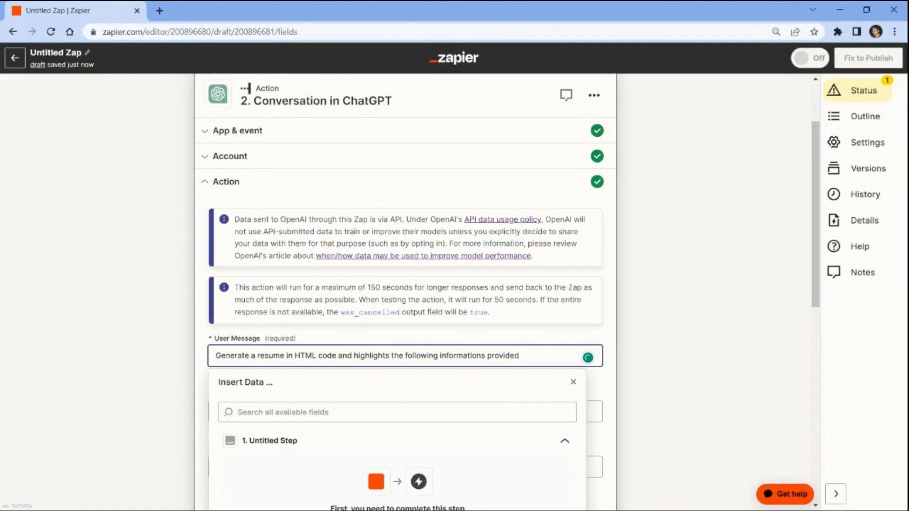
key(ctrl+v)
scroll(405, 284, down, 15)
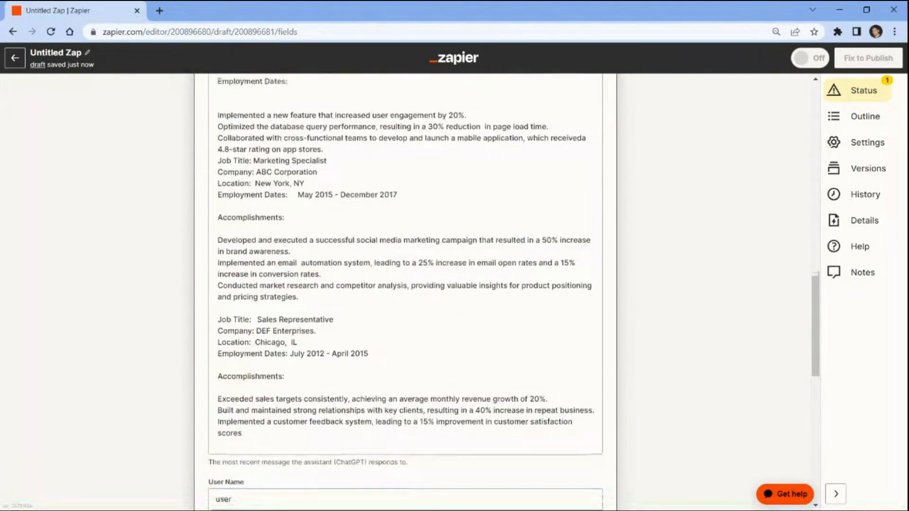
Set the Memory Key of the ChatGPT conversation to "resume"
scroll(405, 284, down, 3)
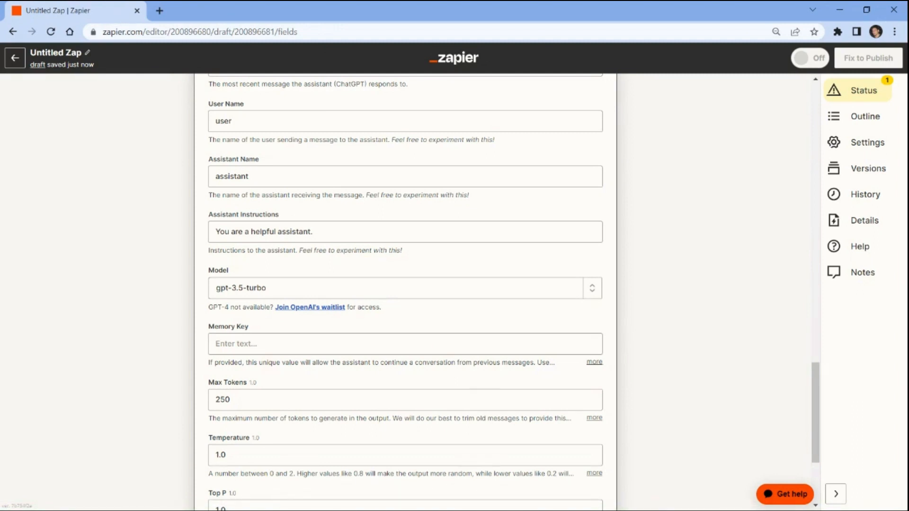
click(226, 344)
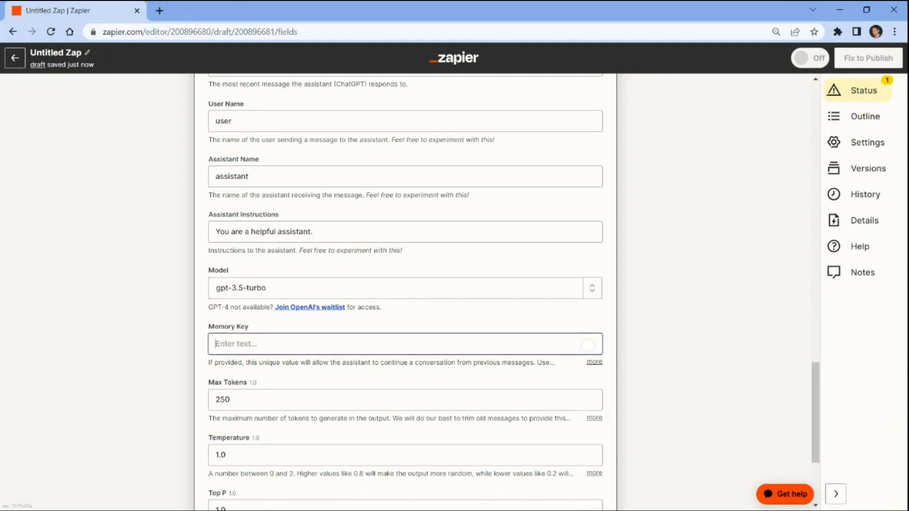
text(resume)
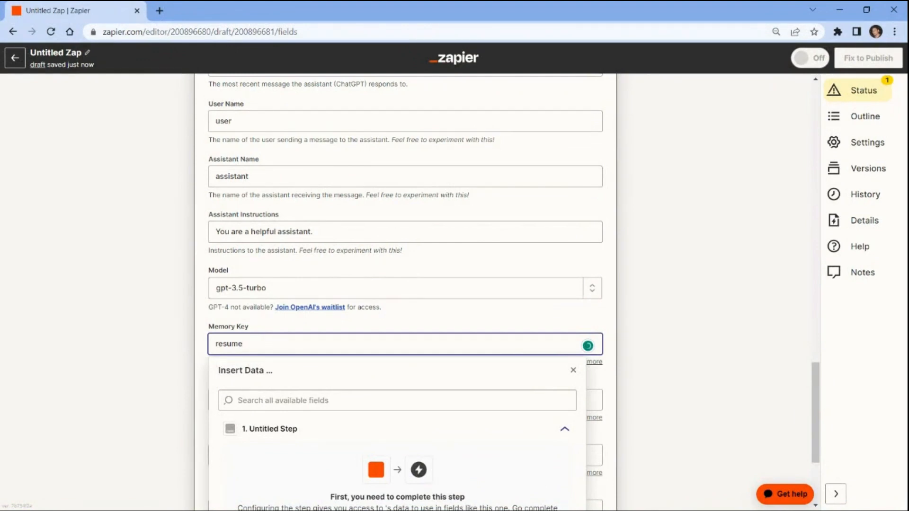
click(191, 345)
scroll(191, 345, down, 4)
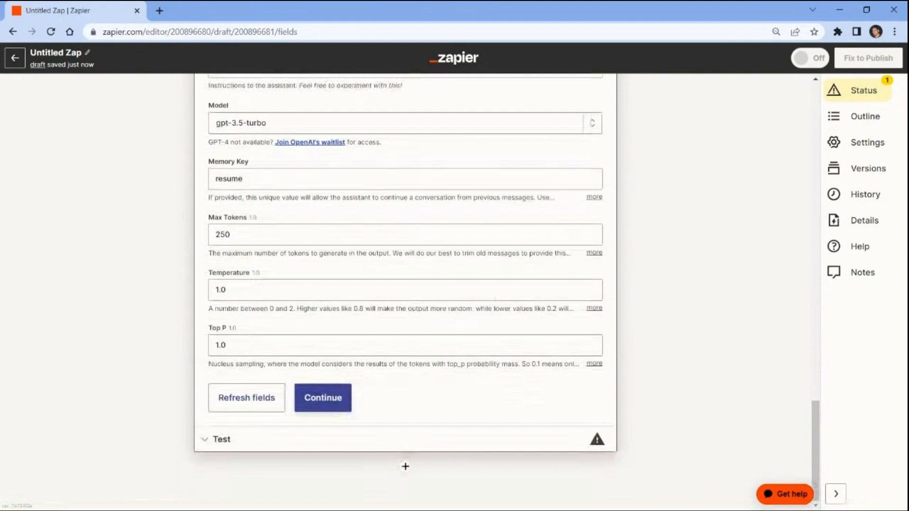
Accept the ChatGPT action's settings and run its test
click(323, 397)
drag(827, 240, 850, 484)
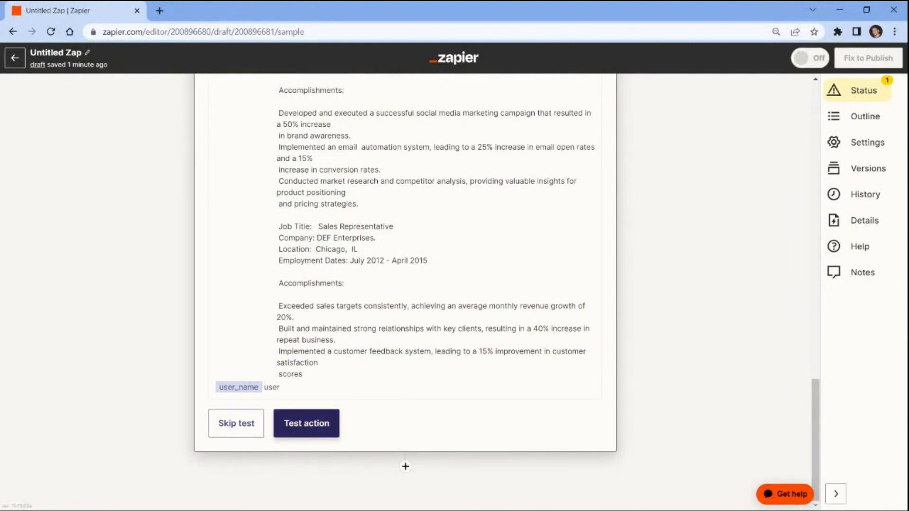
click(306, 423)
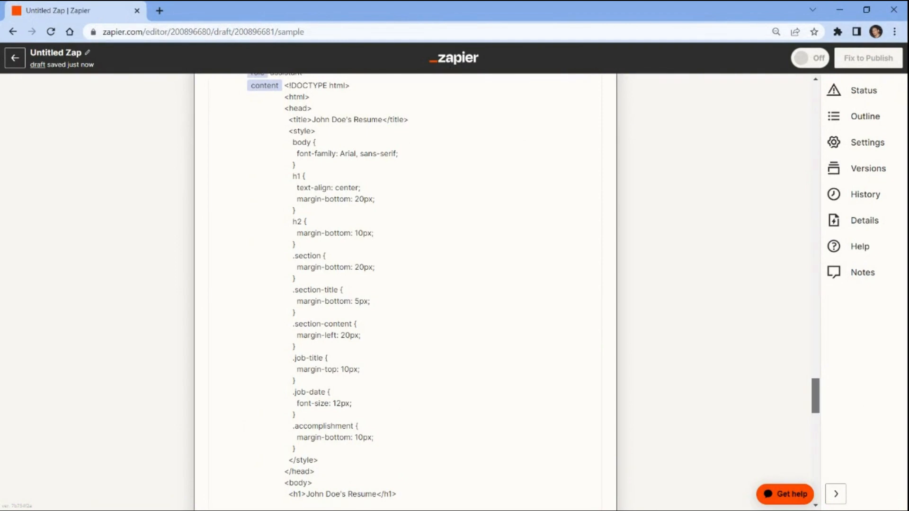
Add a third action step using the latest PDF.co app with the HTML to PDF Converter event
drag(815, 400, 828, 492)
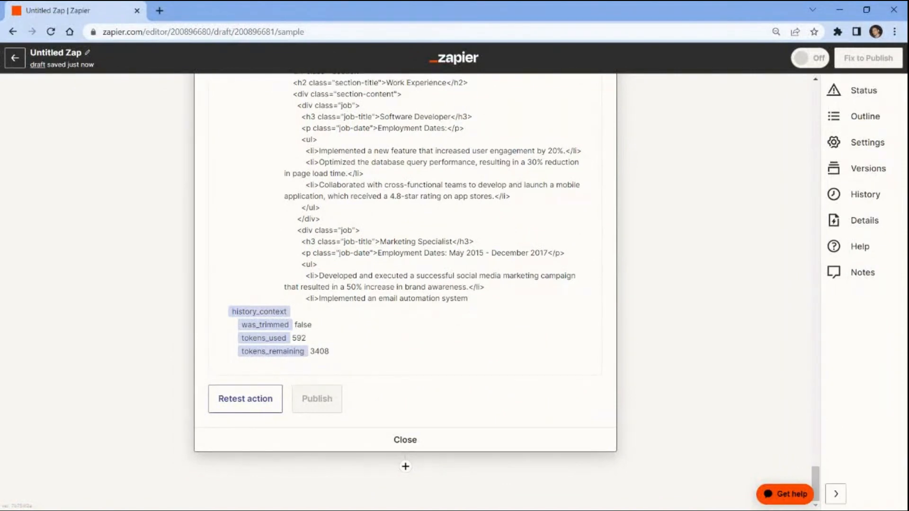
click(405, 467)
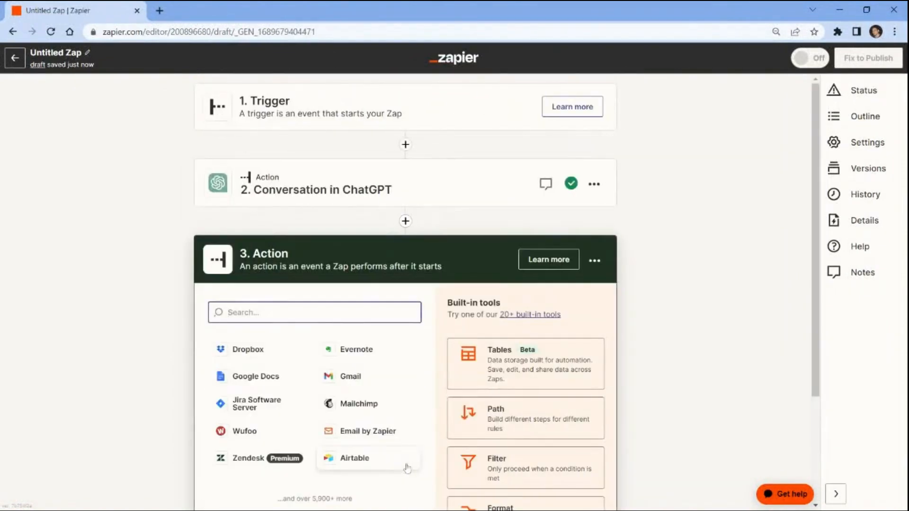
text(pdfco)
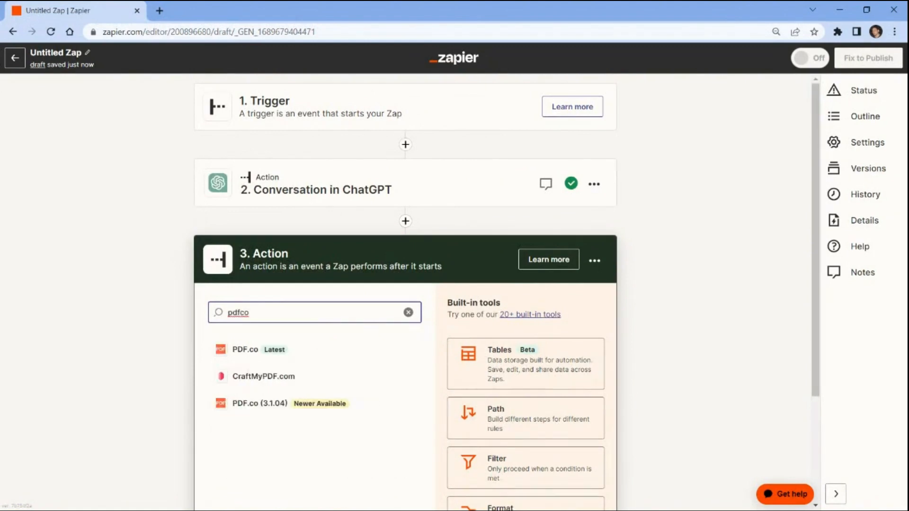
click(242, 349)
click(245, 383)
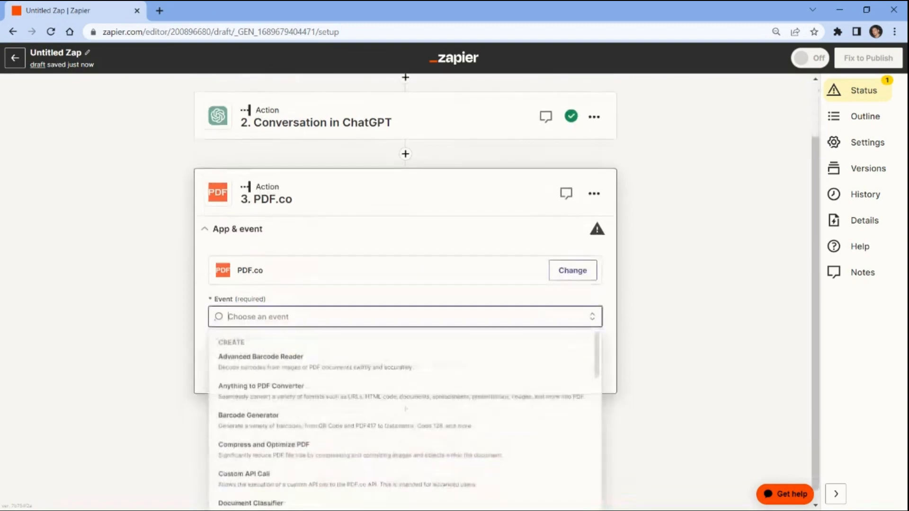
text(html)
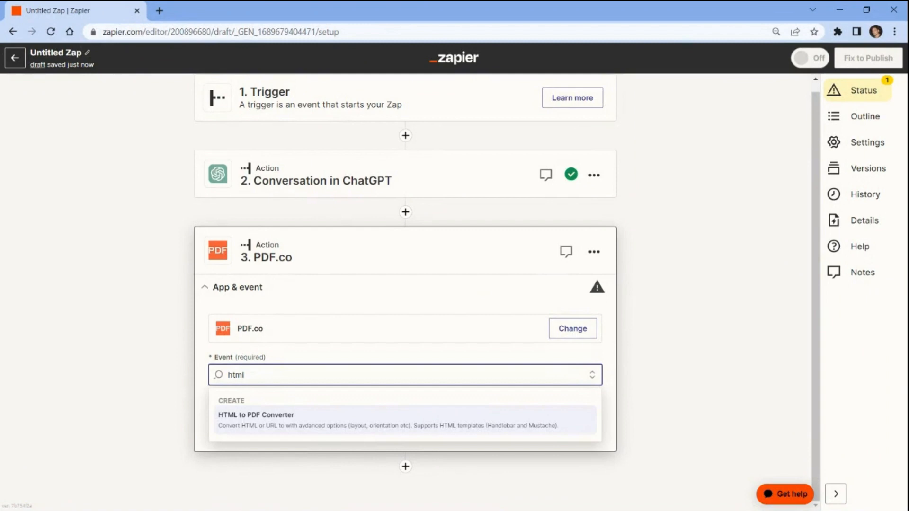
click(238, 414)
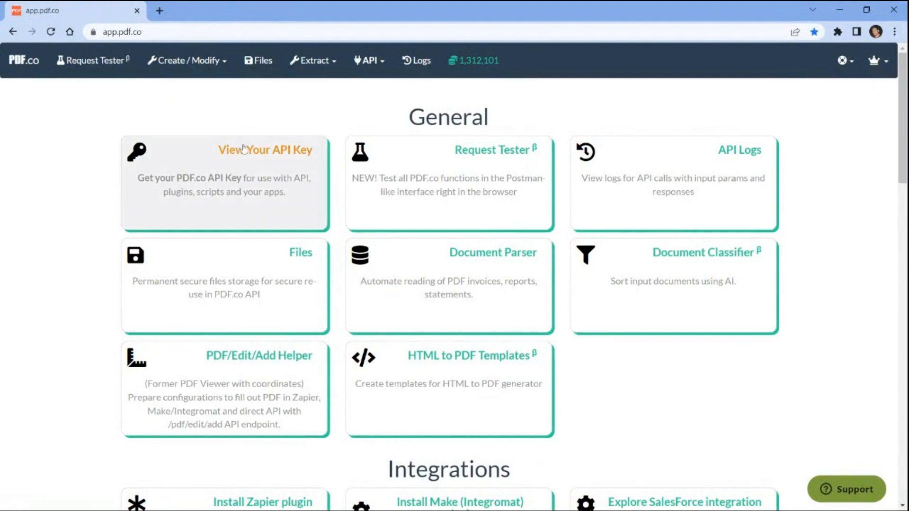
In the PDF.co dashboard, display the account's API key and copy it to the clipboard
click(244, 148)
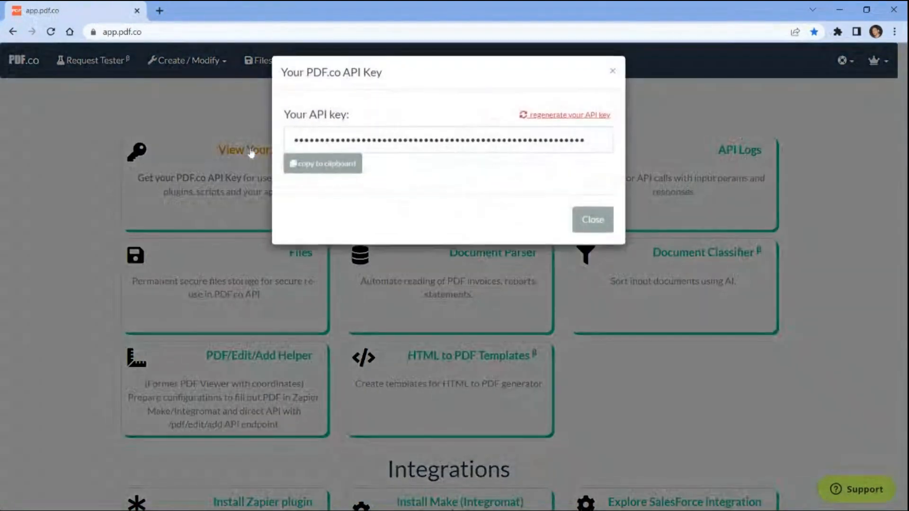
click(323, 175)
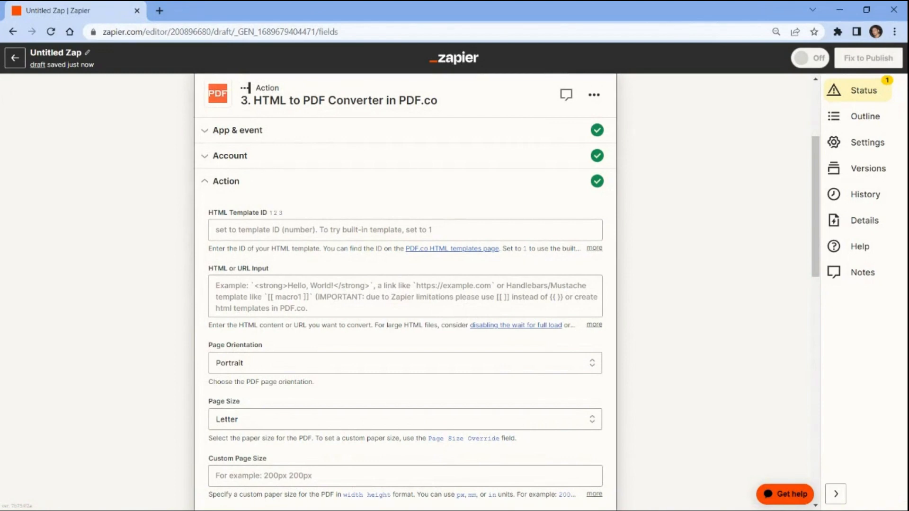
Map the Assistant Response Message from the ChatGPT conversation step into the converter's HTML or URL Input
click(234, 303)
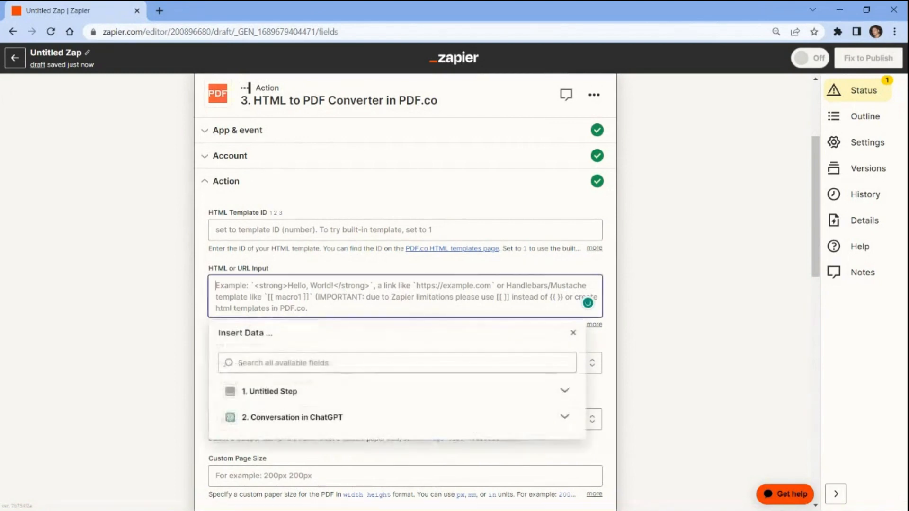
click(239, 422)
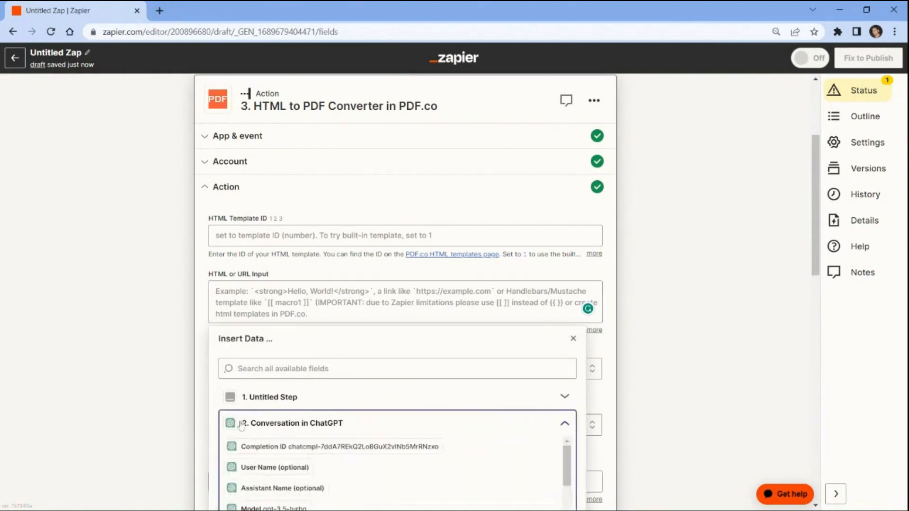
drag(817, 265, 823, 334)
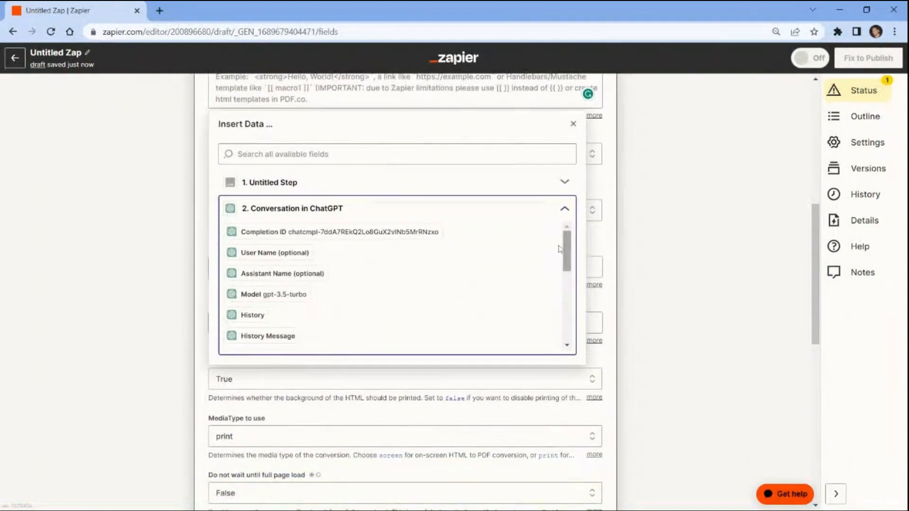
drag(568, 252, 567, 321)
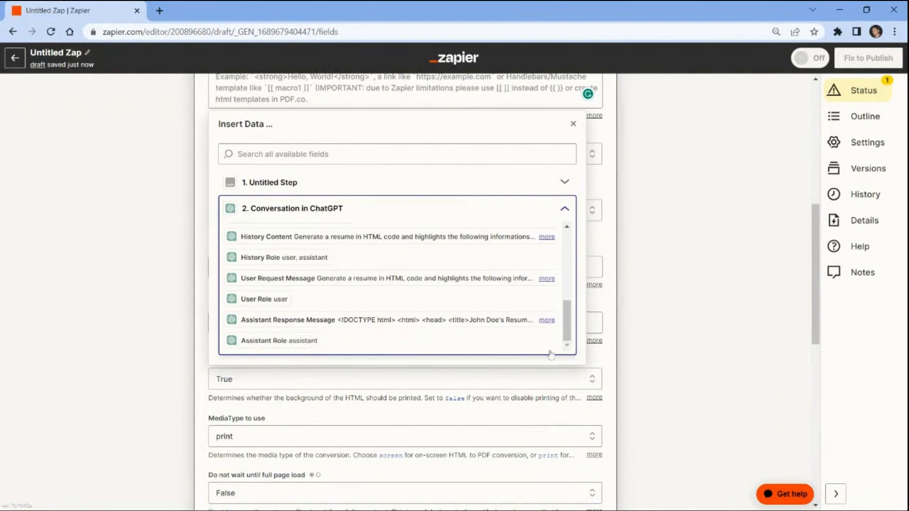
click(443, 321)
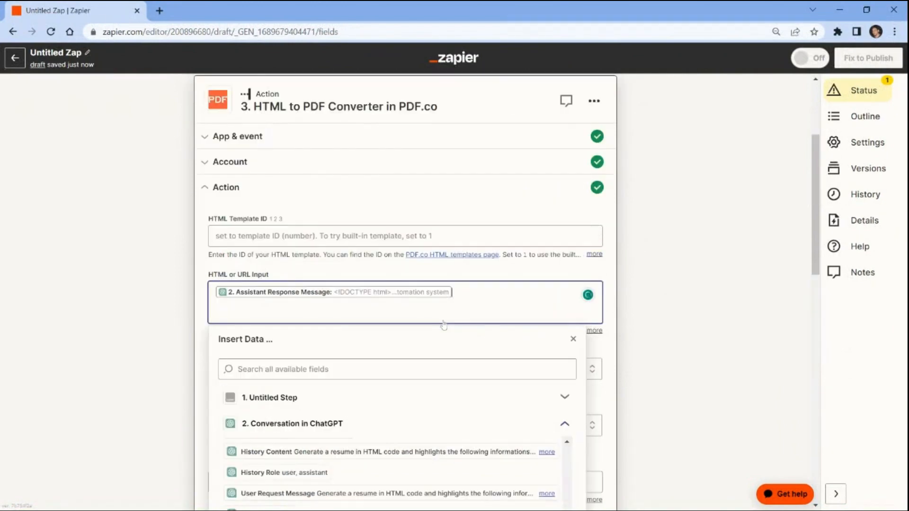
click(168, 328)
Set the output PDF's base file name to "resume" in the HTML to PDF Converter step
scroll(168, 328, down, 4)
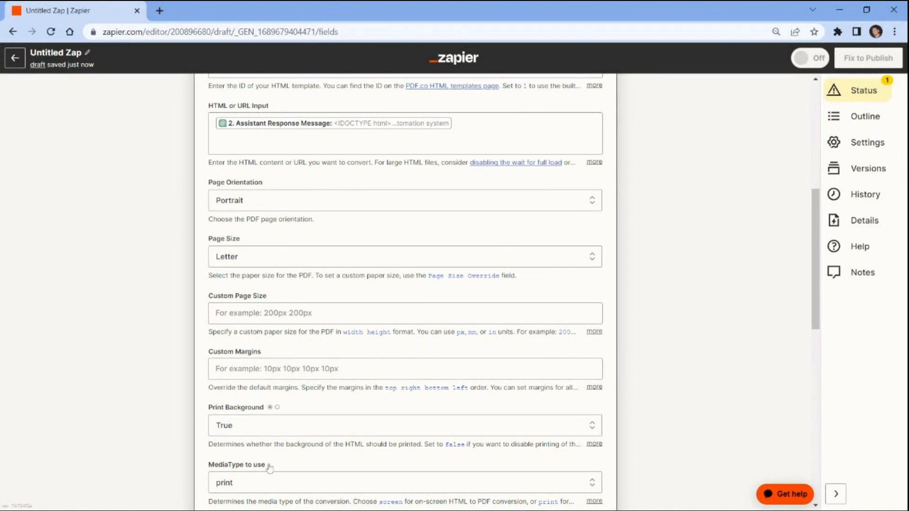
scroll(269, 468, down, 5)
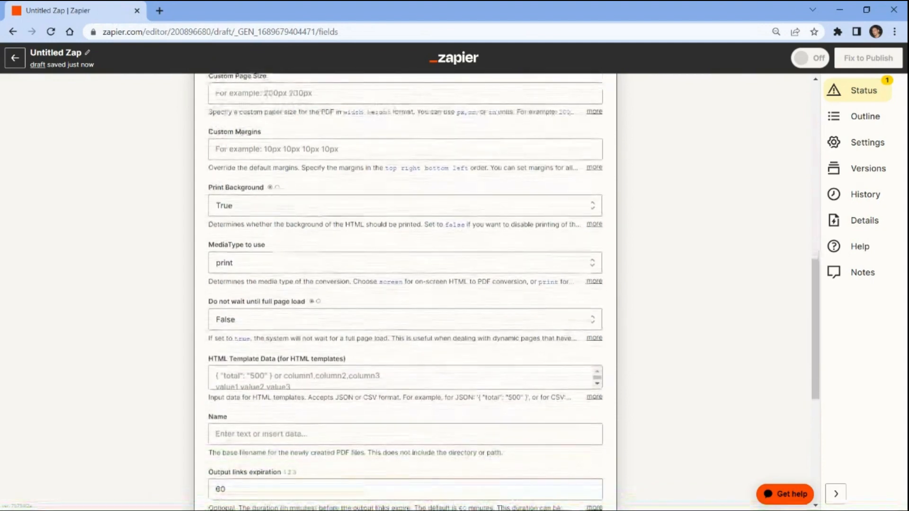
click(269, 434)
text(resume)
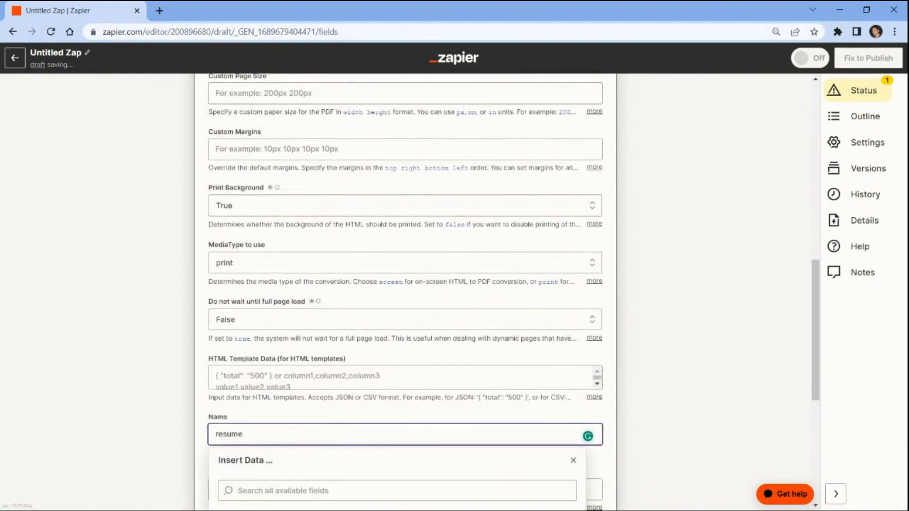
click(186, 436)
scroll(186, 436, down, 5)
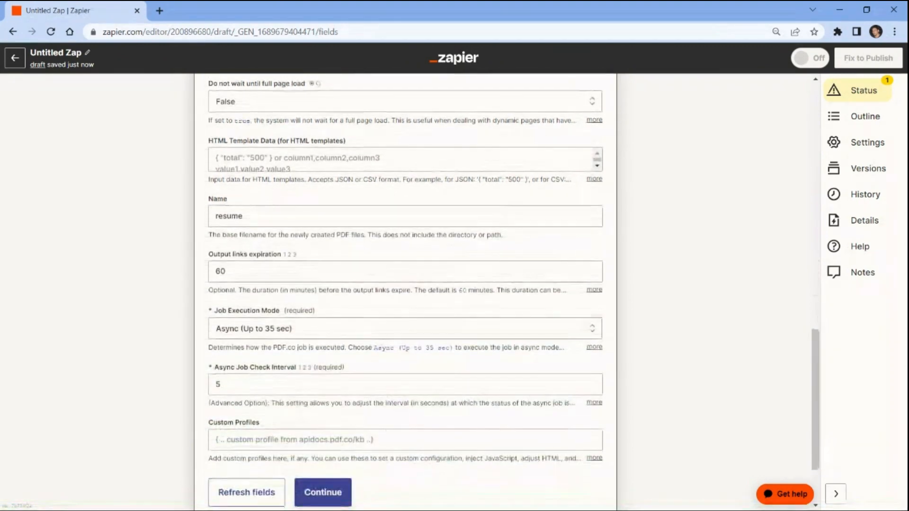
Finish configuring the HTML to PDF Converter step and run its test
click(305, 483)
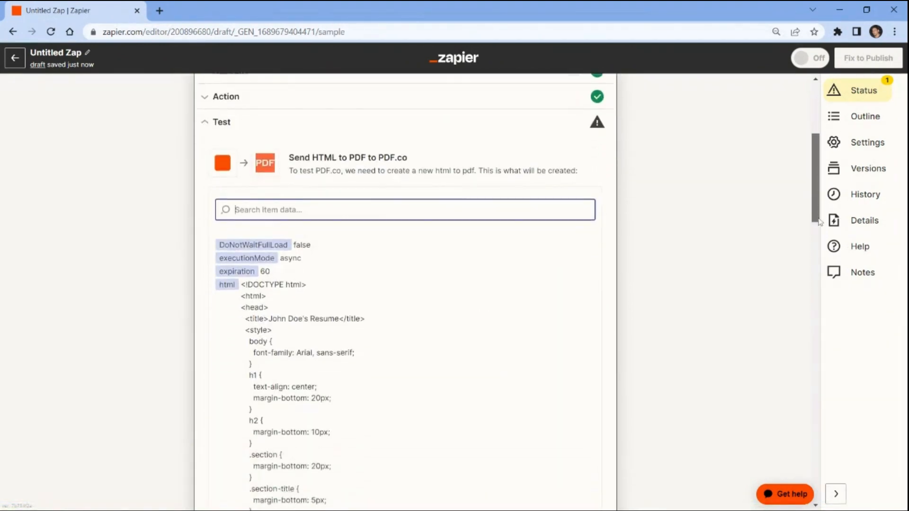
drag(827, 293, 843, 479)
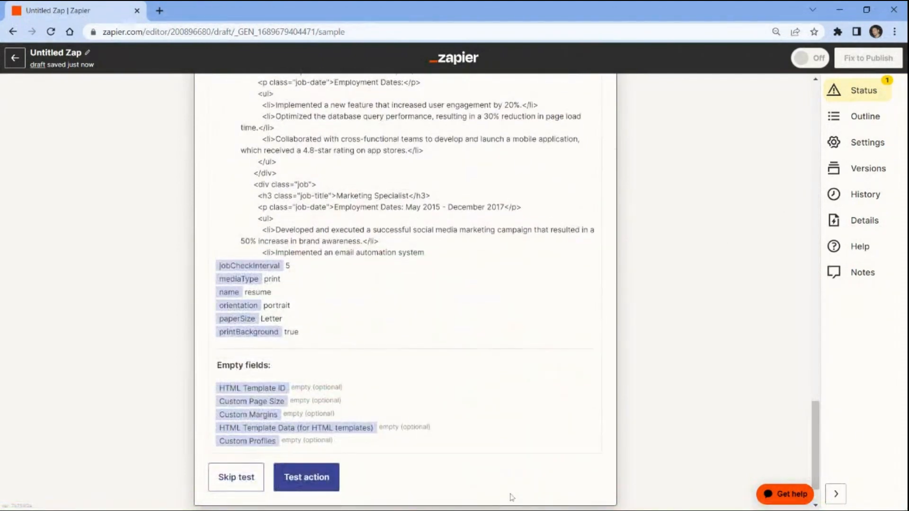
click(307, 486)
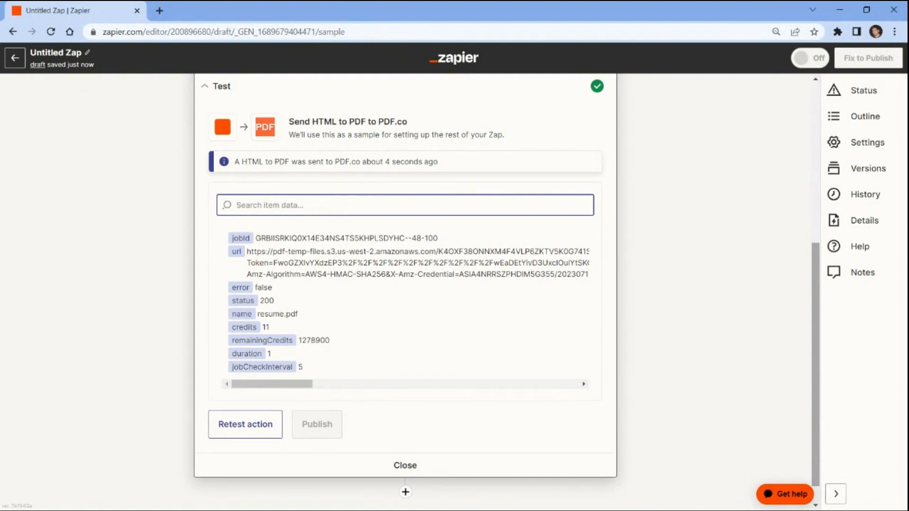
Open the output URL from the converter's test result in a new browser tab and review the generated resume PDF
triple_click(459, 262)
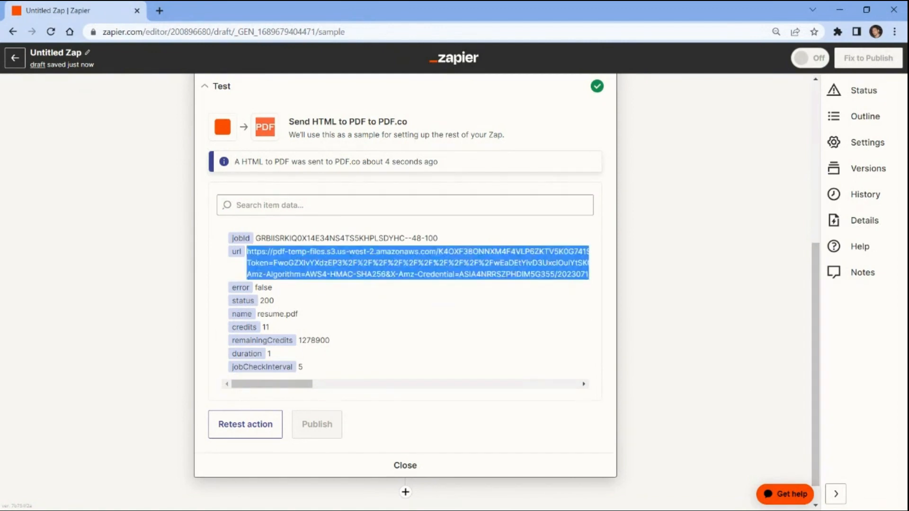
click(160, 11)
key(ctrl+v)
key(Return)
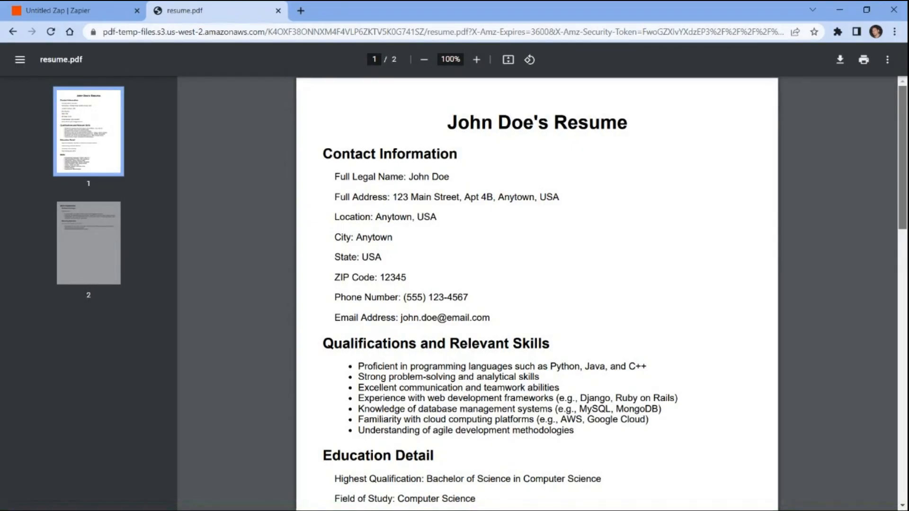
scroll(536, 294, down, 5)
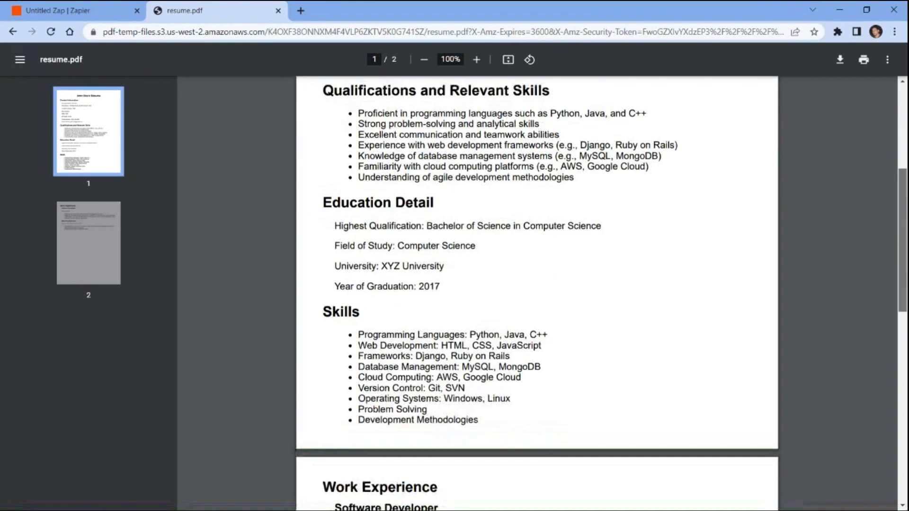
scroll(537, 293, down, 5)
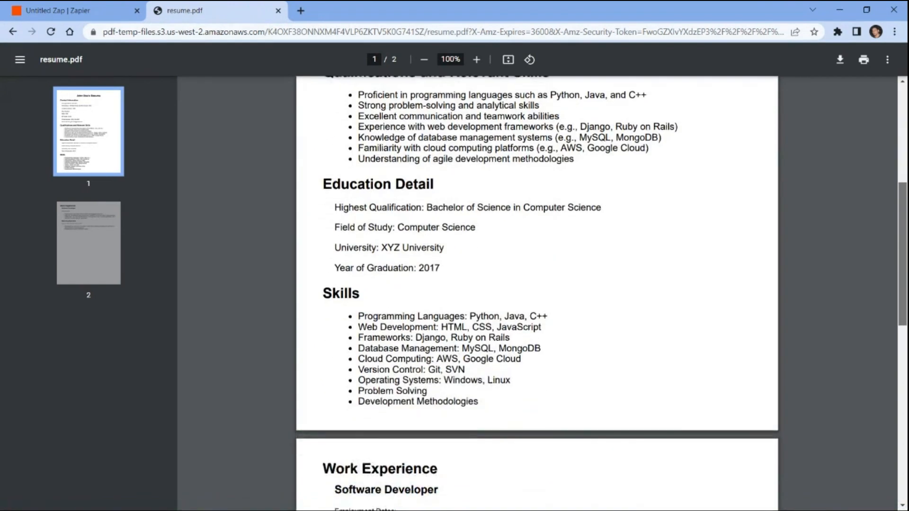
scroll(536, 293, down, 2)
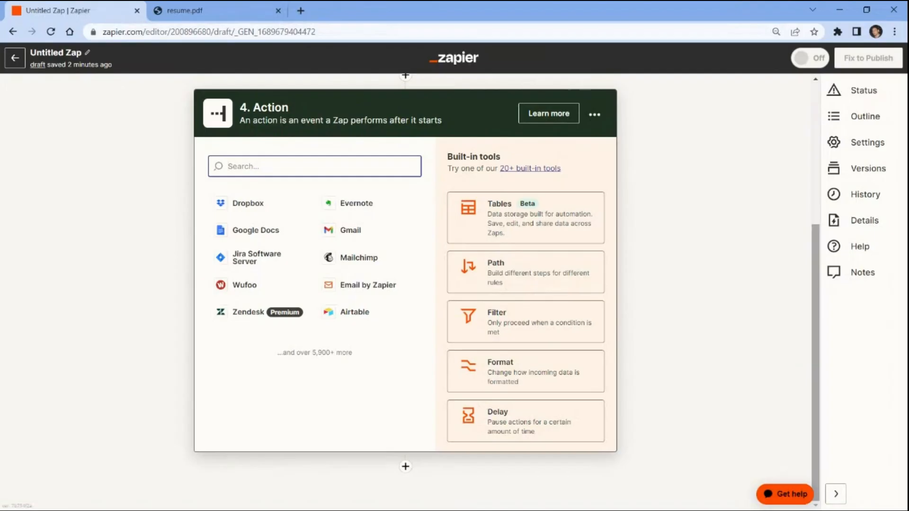
Set up the fourth action step with the Gmail app and the Send Email event, and proceed to its setup
click(348, 233)
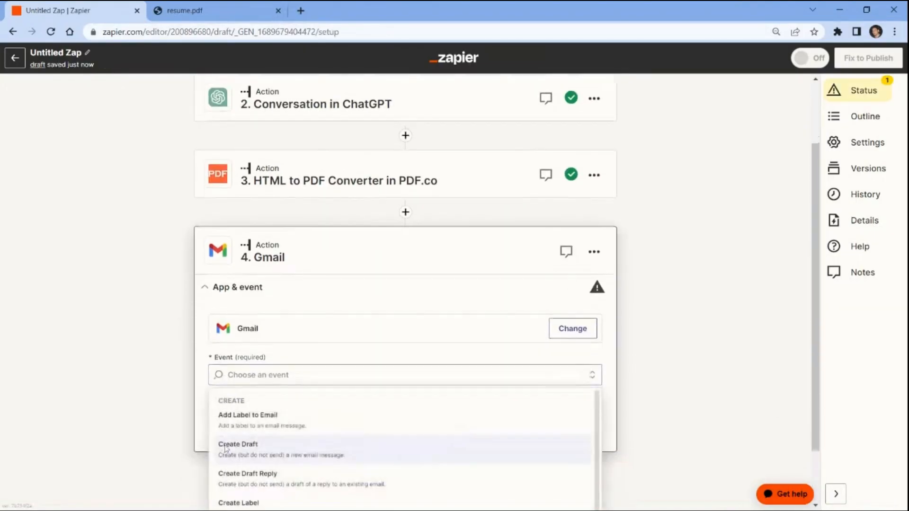
scroll(226, 449, down, 2)
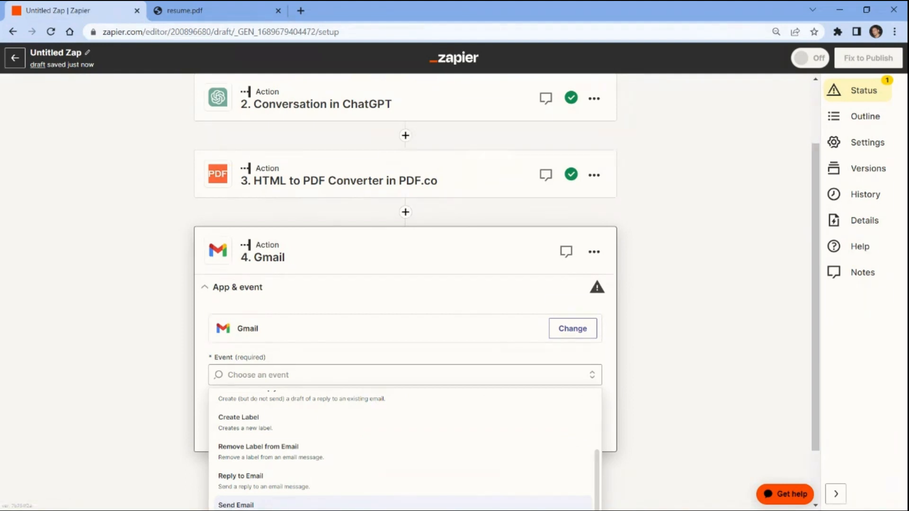
click(236, 505)
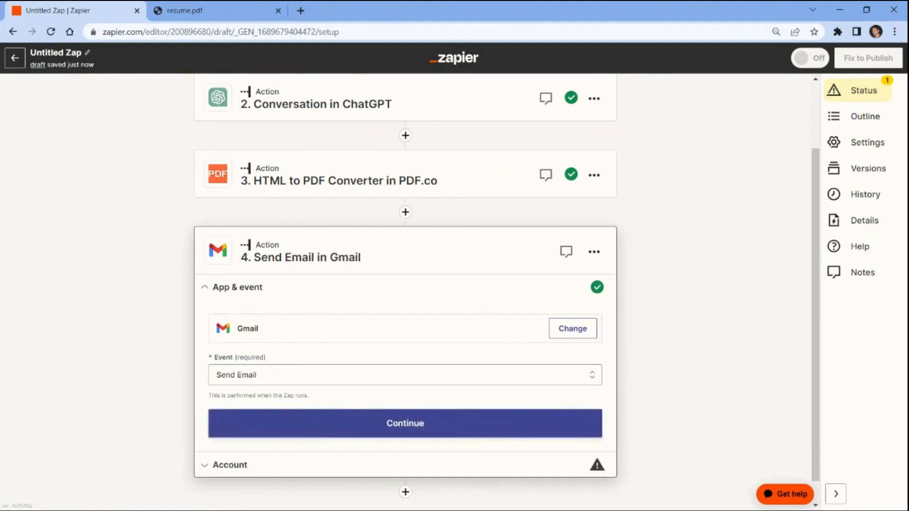
click(219, 426)
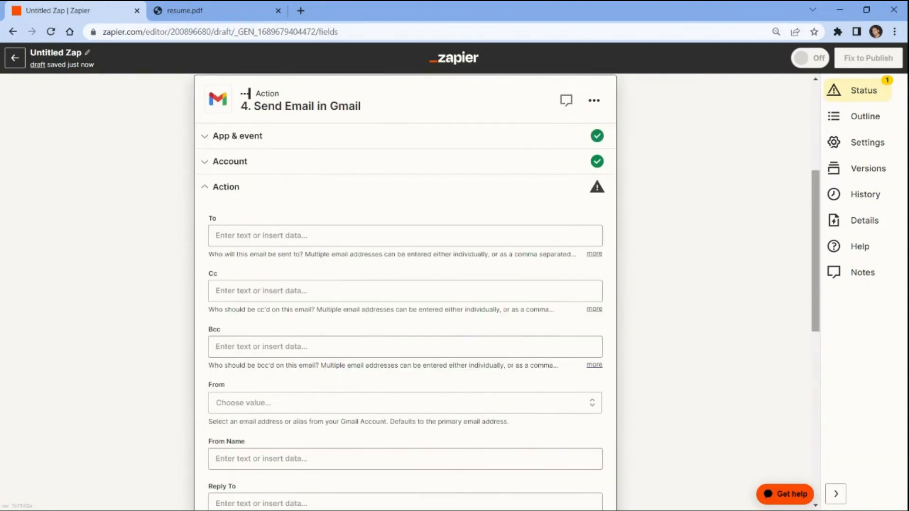
Enter the recipient's email address in the To field and the sender's email address in the From field
click(405, 236)
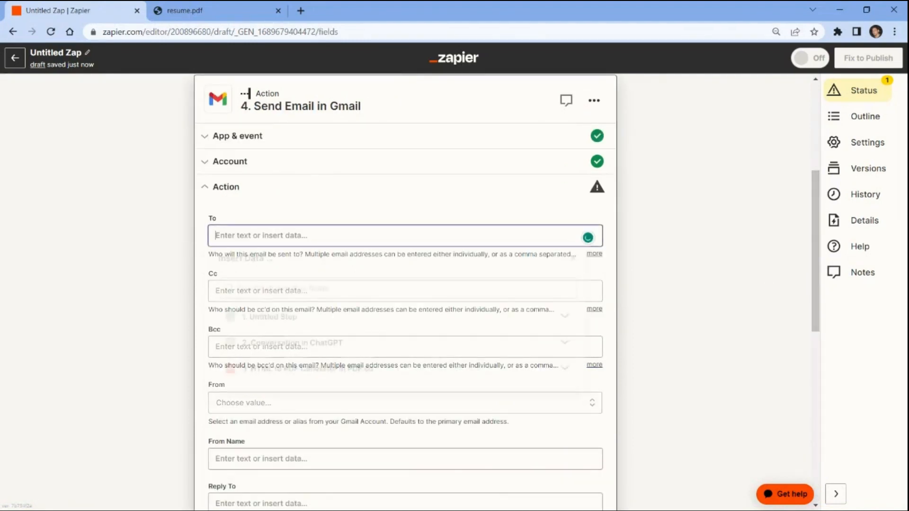
text(janedoe)
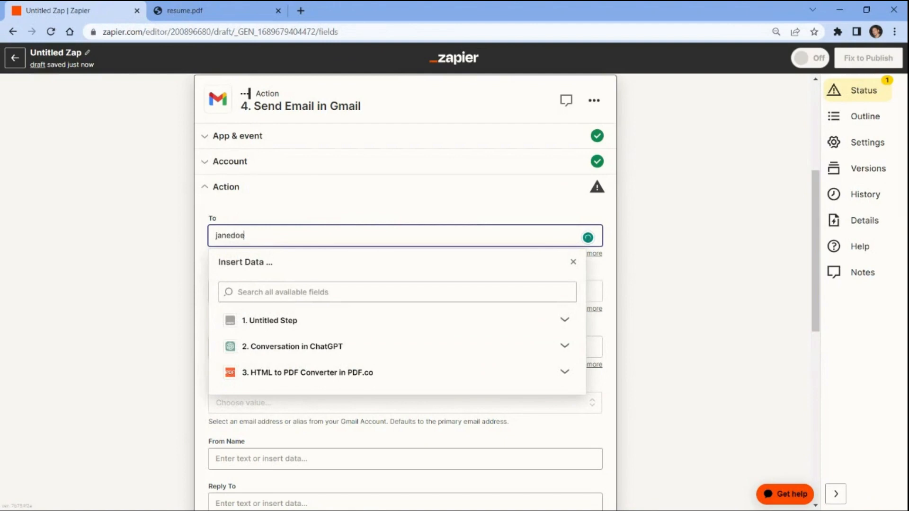
text(@example.com)
click(188, 240)
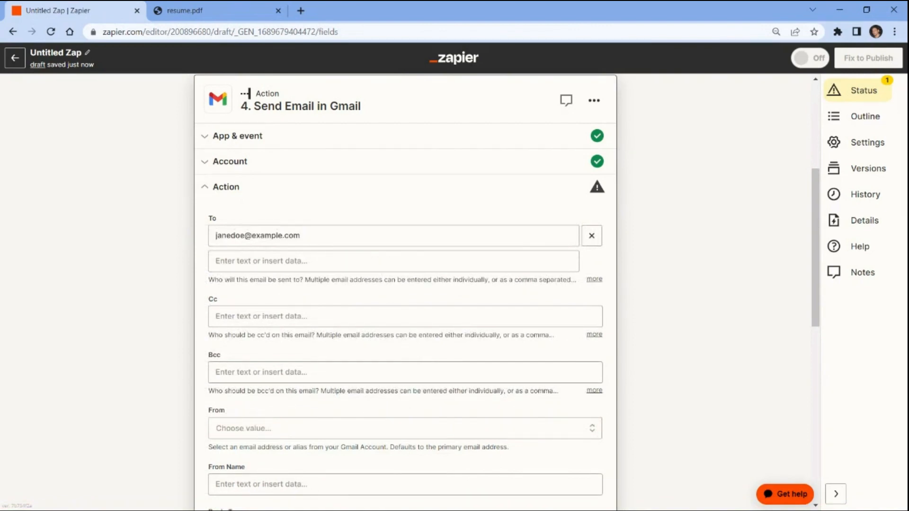
click(219, 428)
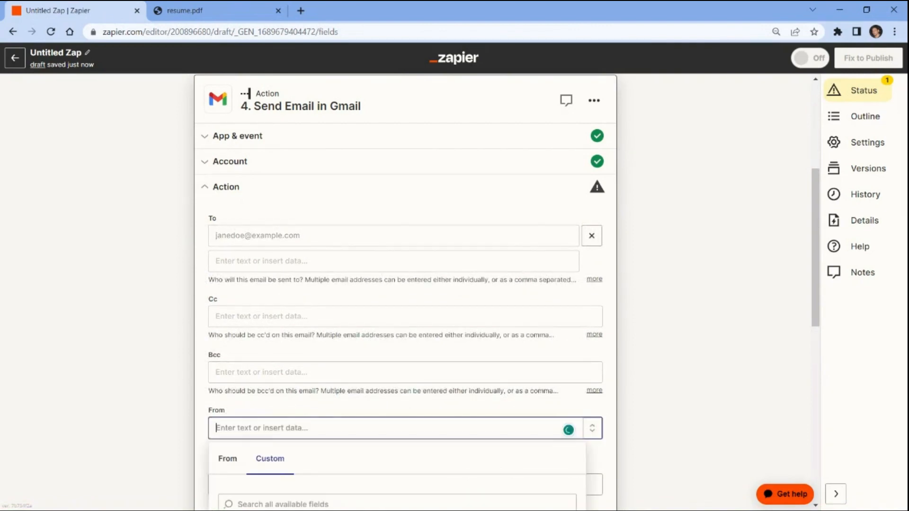
text(johndoe@e)
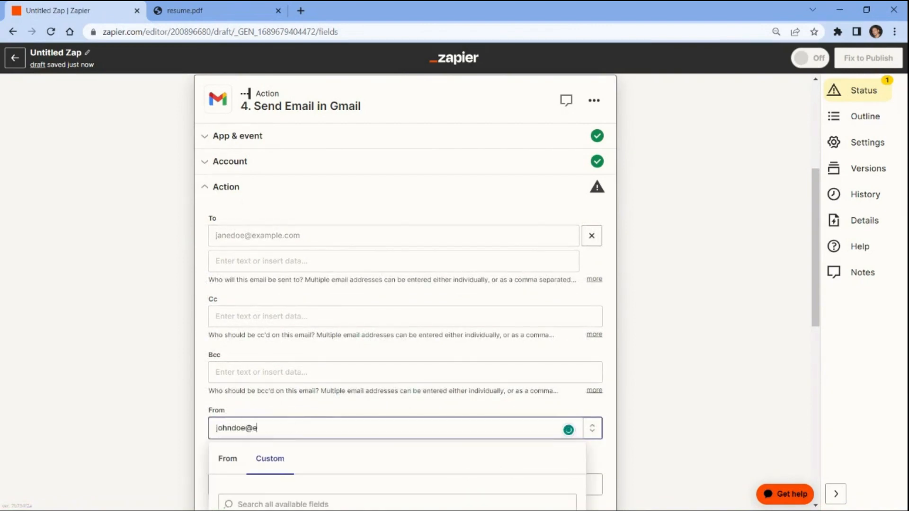
text(xample.com)
click(188, 431)
Set the email's subject to "Resume" and its body to "This is a sample email with resume attachment"
scroll(405, 291, down, 5)
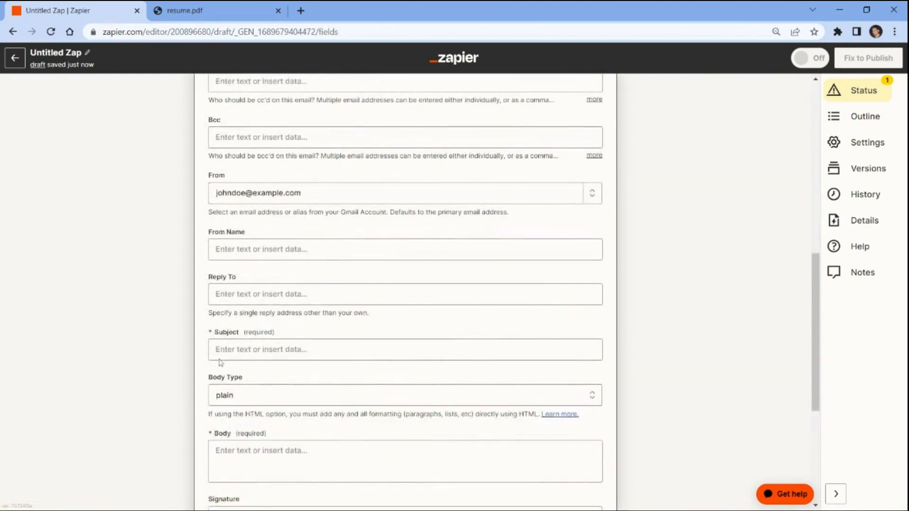
click(222, 358)
text(Re)
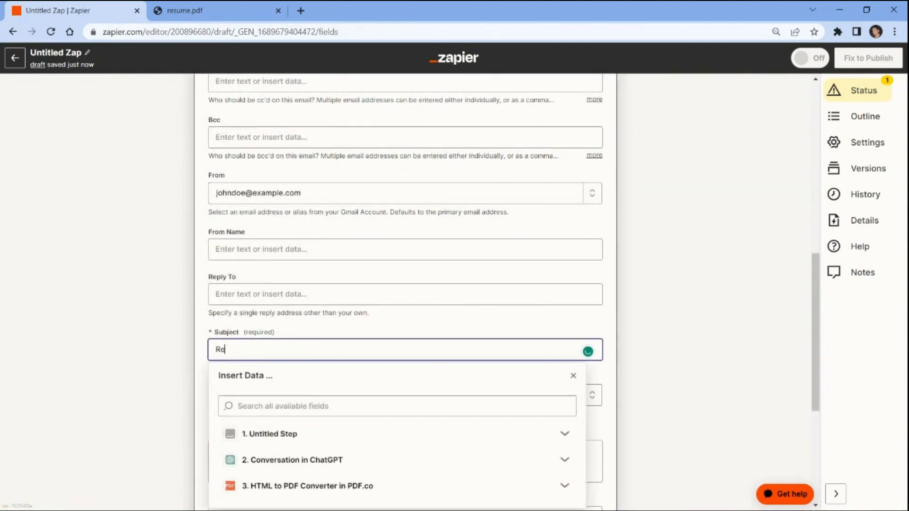
text(sume)
click(189, 352)
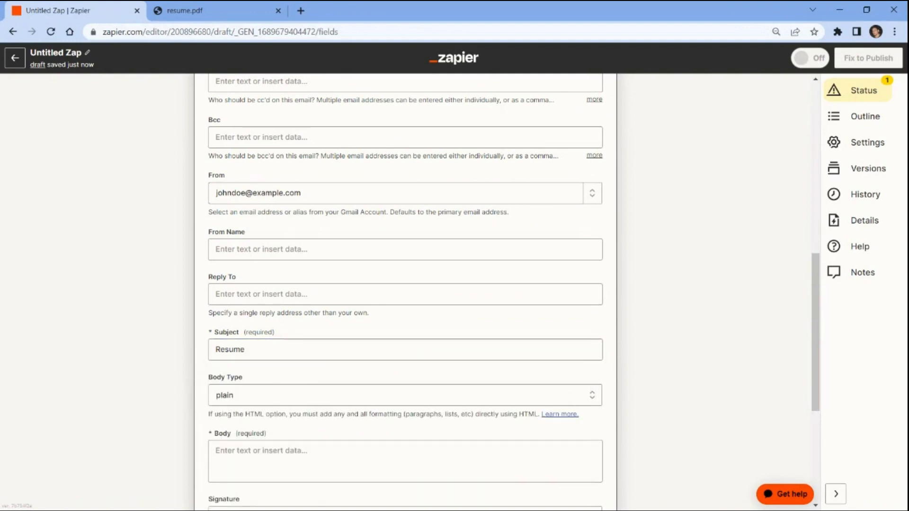
click(258, 458)
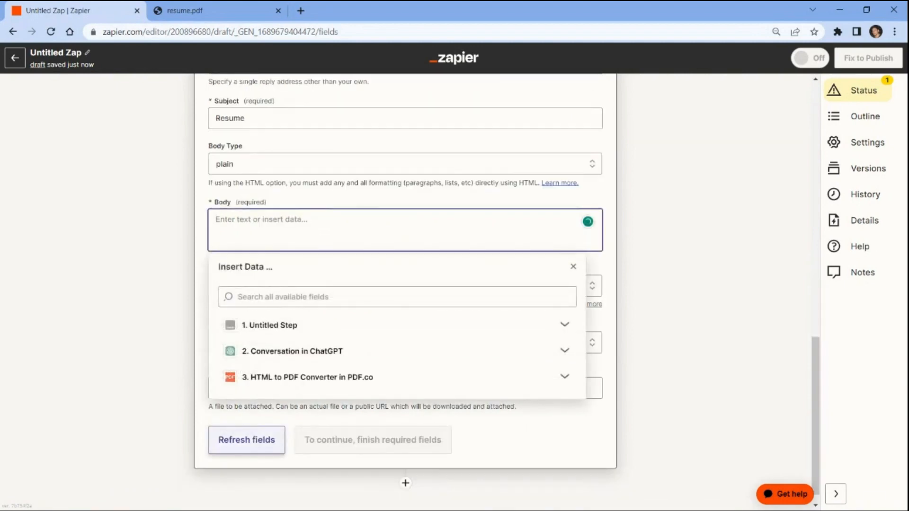
text(This is a)
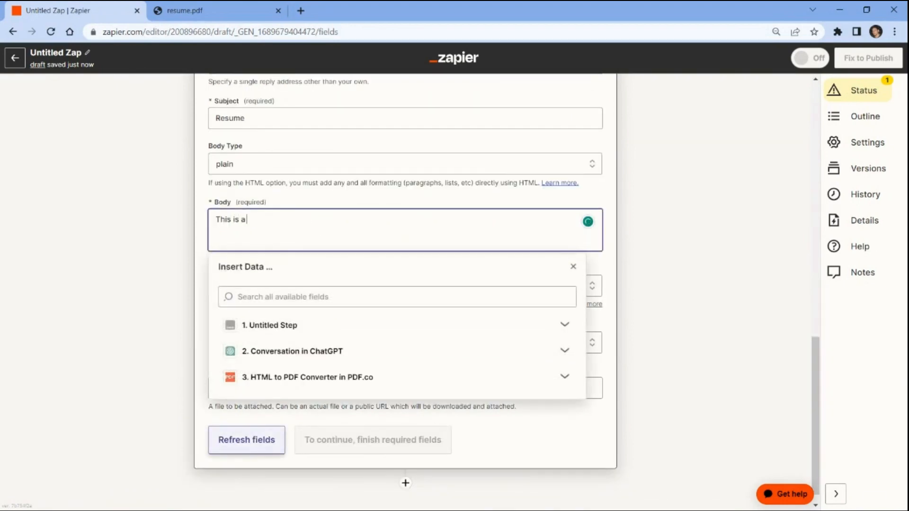
text( sample email with resume attachment)
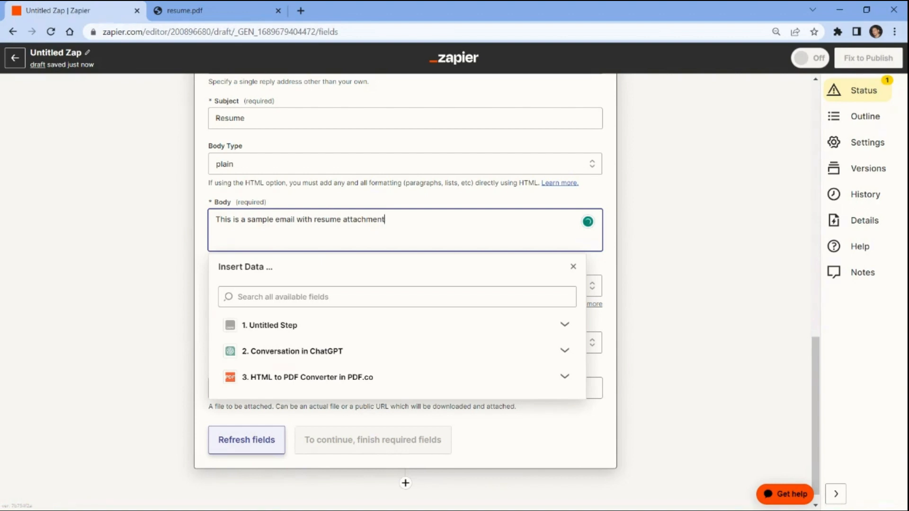
click(224, 402)
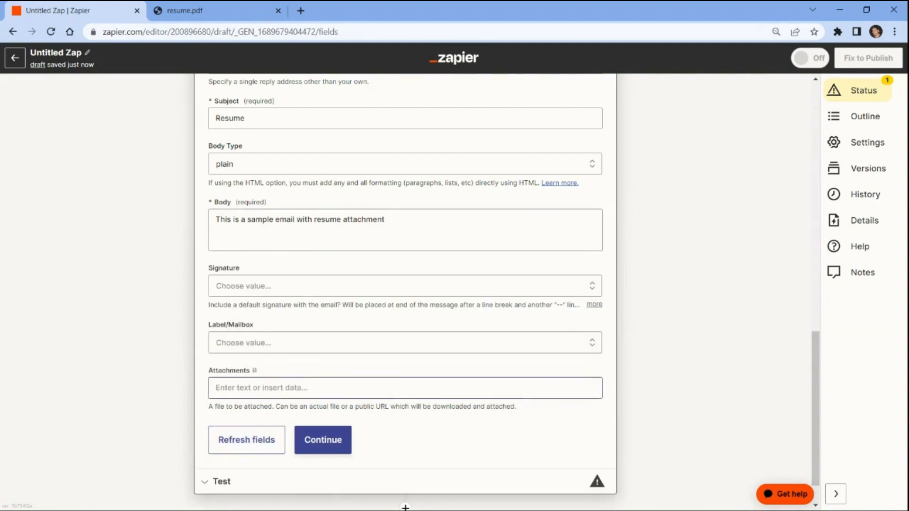
Map the Url output of the HTML to PDF Converter step into the email's Attachments field
click(225, 391)
scroll(236, 473, down, 1)
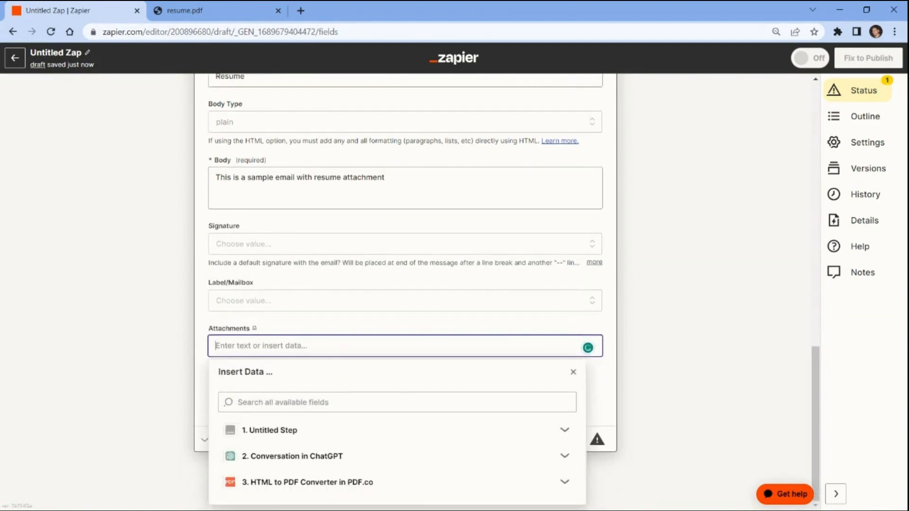
click(236, 482)
scroll(236, 485, down, 3)
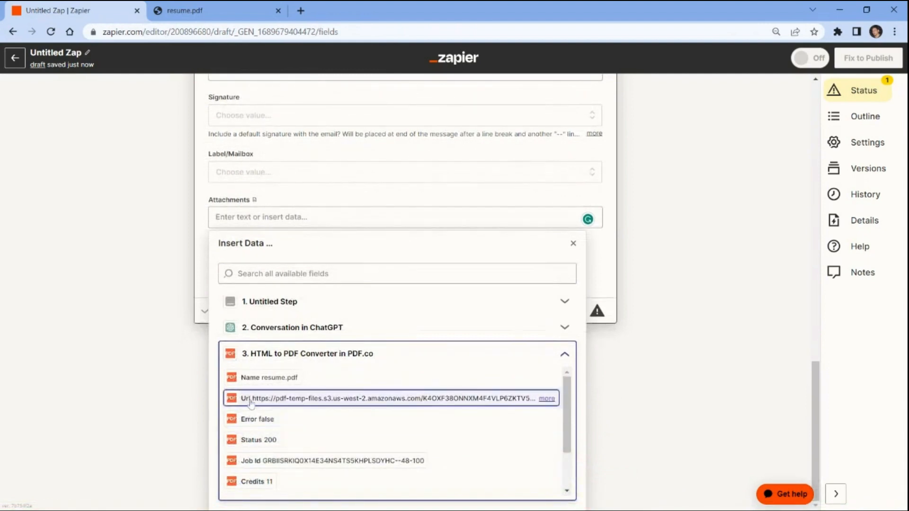
click(251, 400)
click(198, 399)
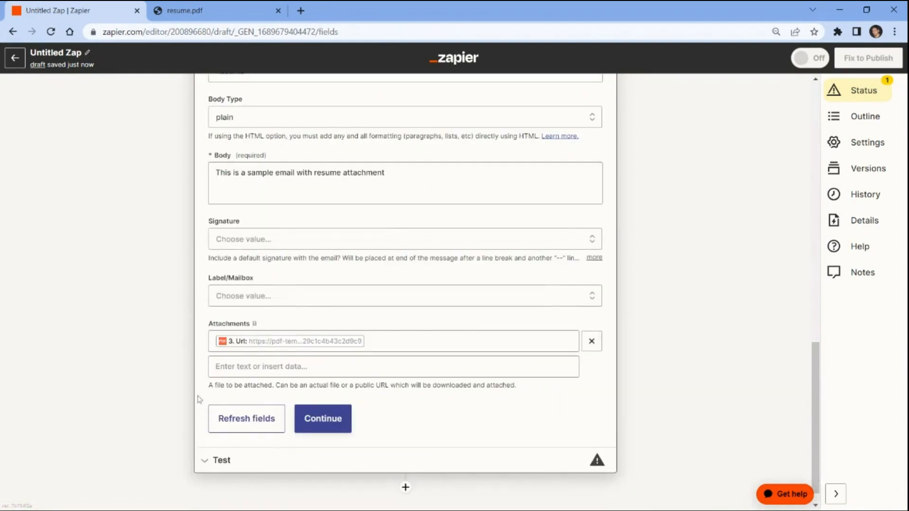
Finish configuring the Send Email step, run its test and check the sent status in the result
click(324, 419)
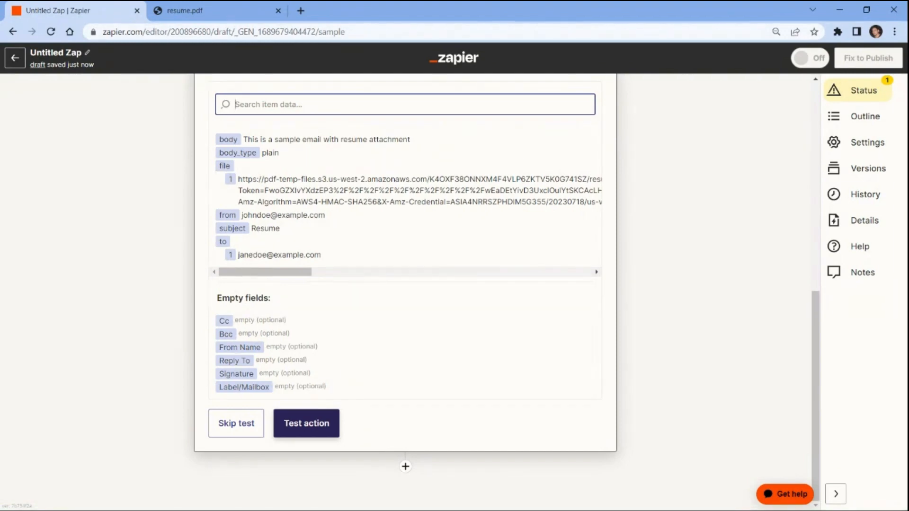
click(322, 421)
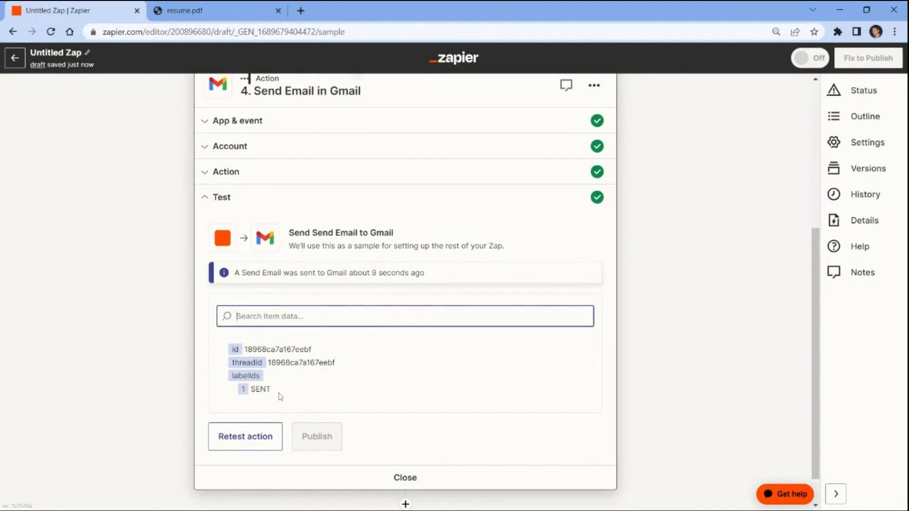
drag(273, 389, 248, 394)
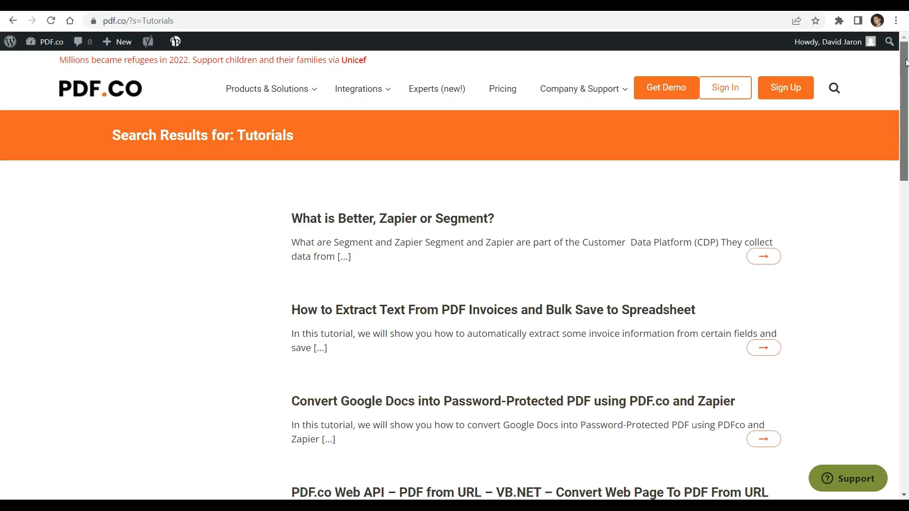
scroll(907, 88, down, 3)
drag(907, 88, 908, 189)
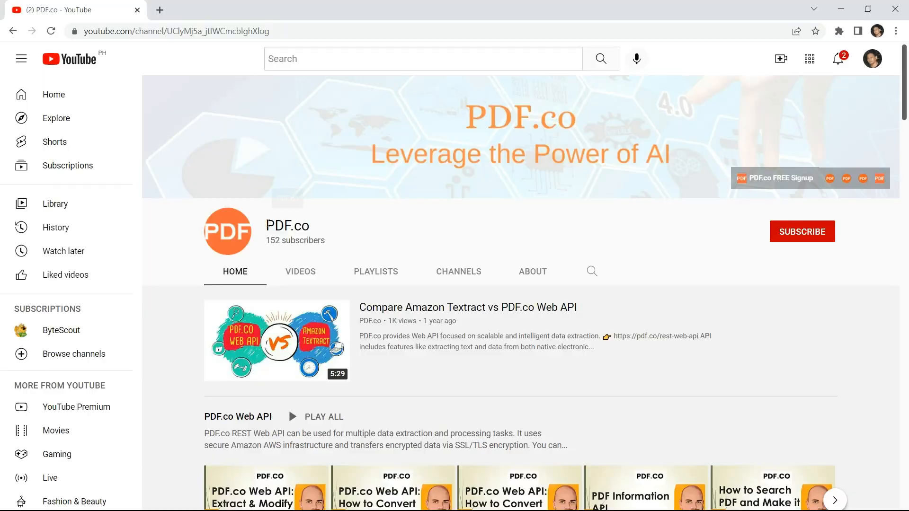
Subscribe to the PDF.co YouTube channel and turn on all notifications for it
scroll(907, 233, down, 13)
drag(907, 233, 907, 259)
click(812, 234)
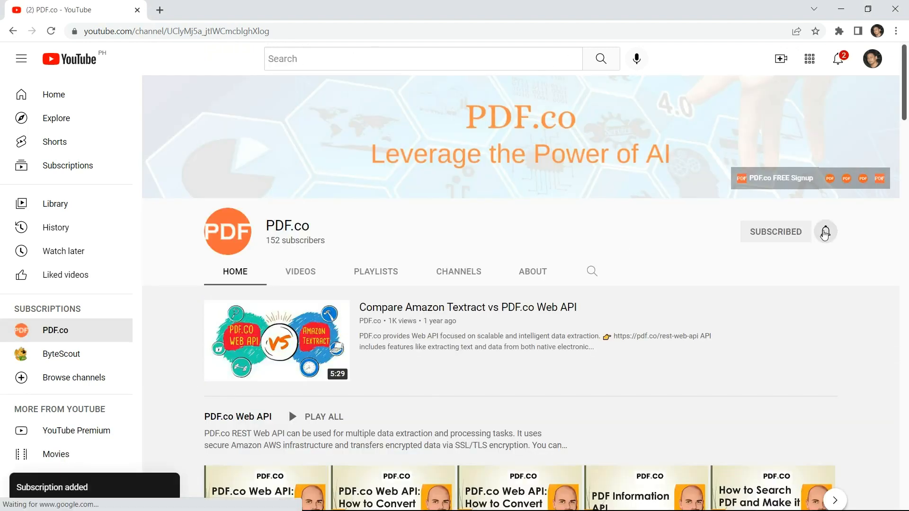
click(825, 233)
click(779, 260)
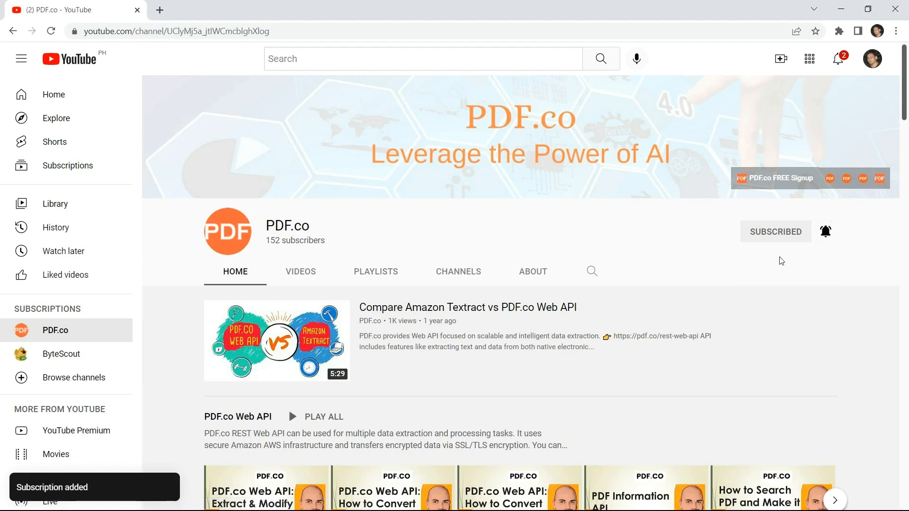